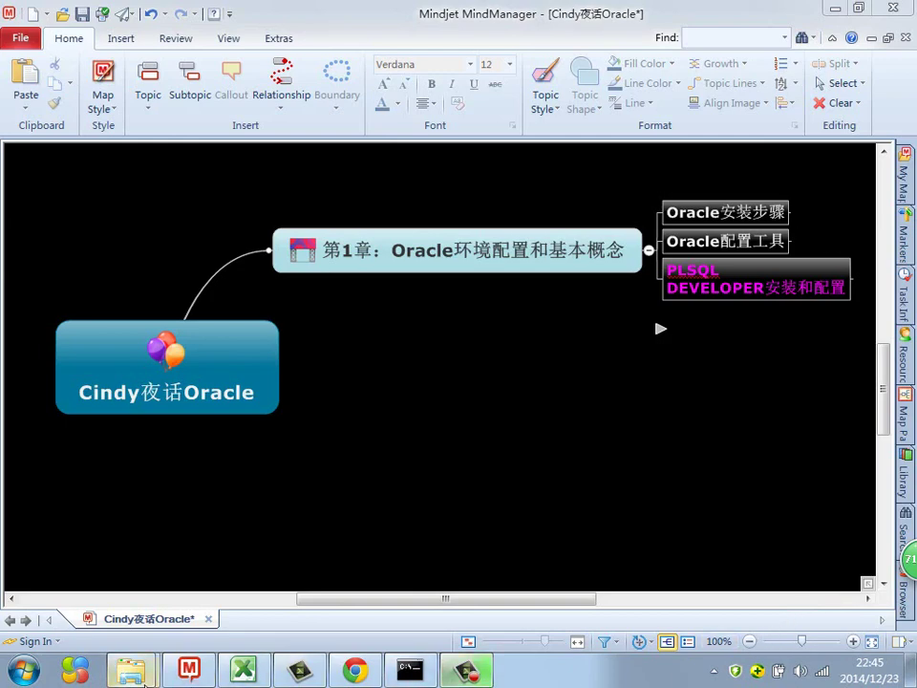
# Run plsqldev901.exe from the Oracle安装软件\64位\64位oracle11gr2 folder.
pyautogui.moveTo(143, 674)
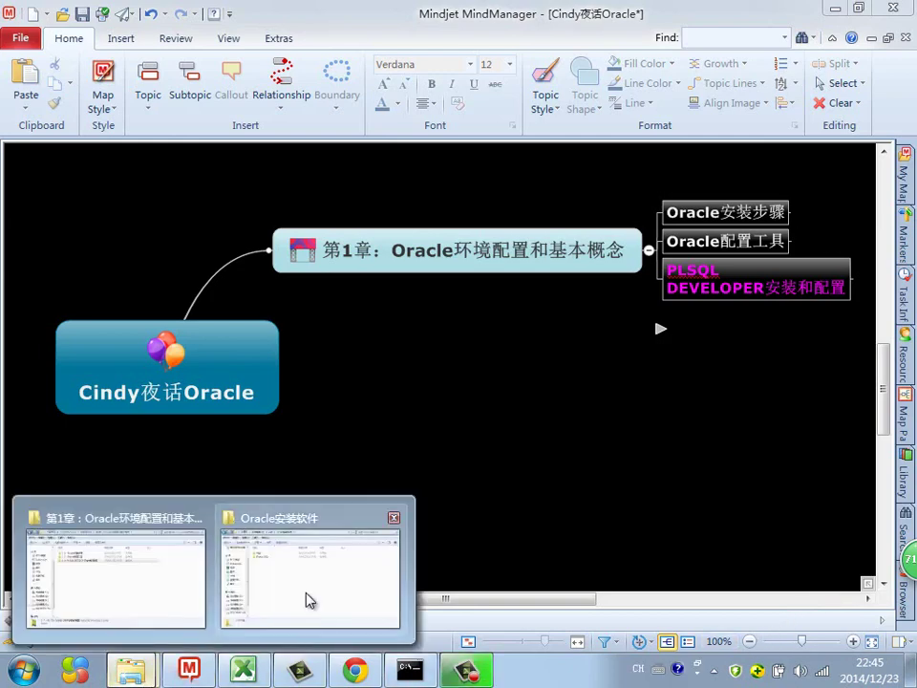
pyautogui.click(308, 599)
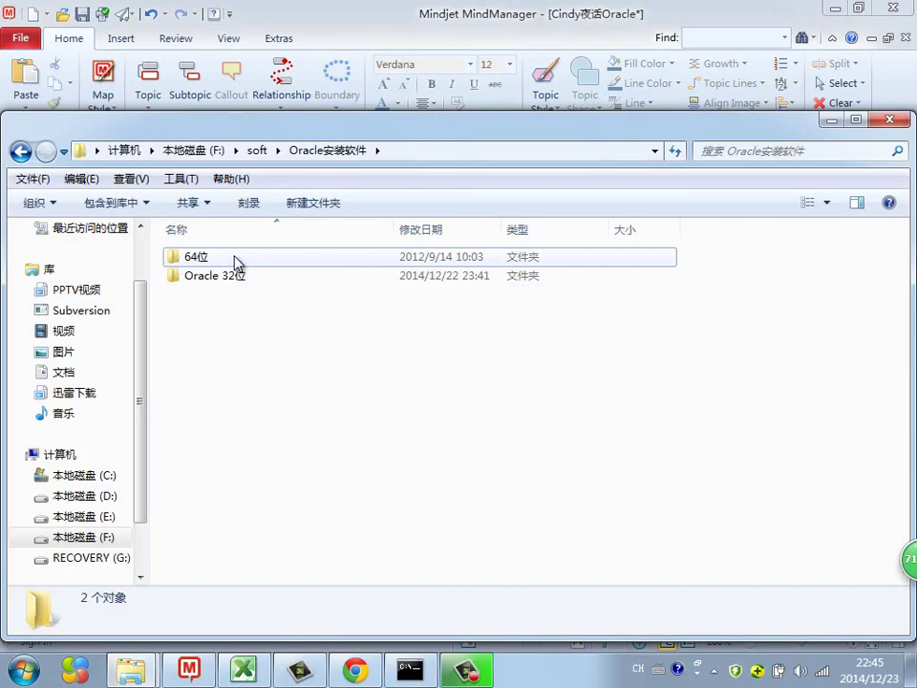
pyautogui.doubleClick(237, 262)
pyautogui.doubleClick(233, 262)
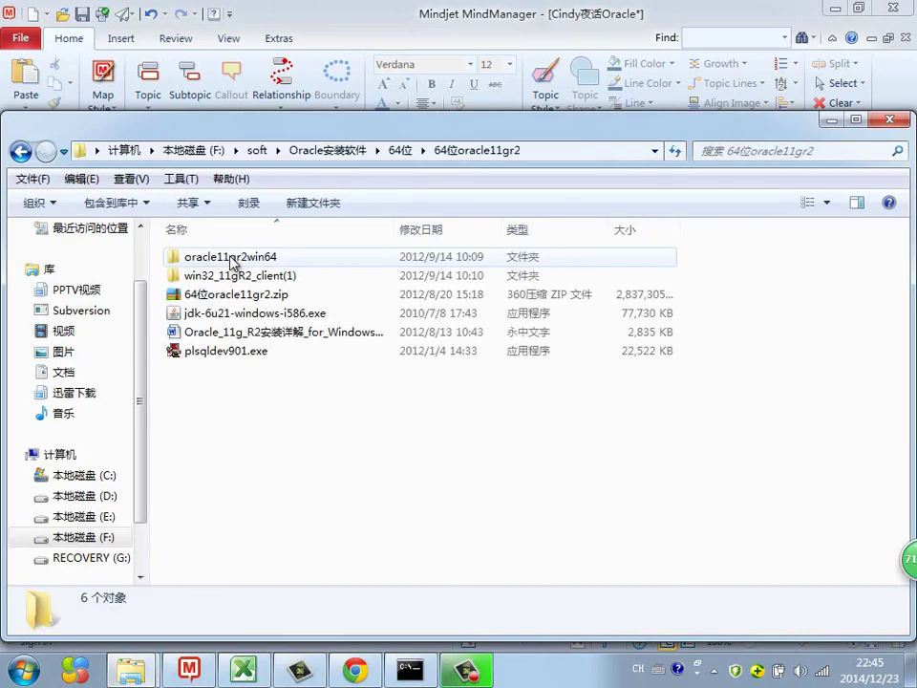
pyautogui.click(199, 349)
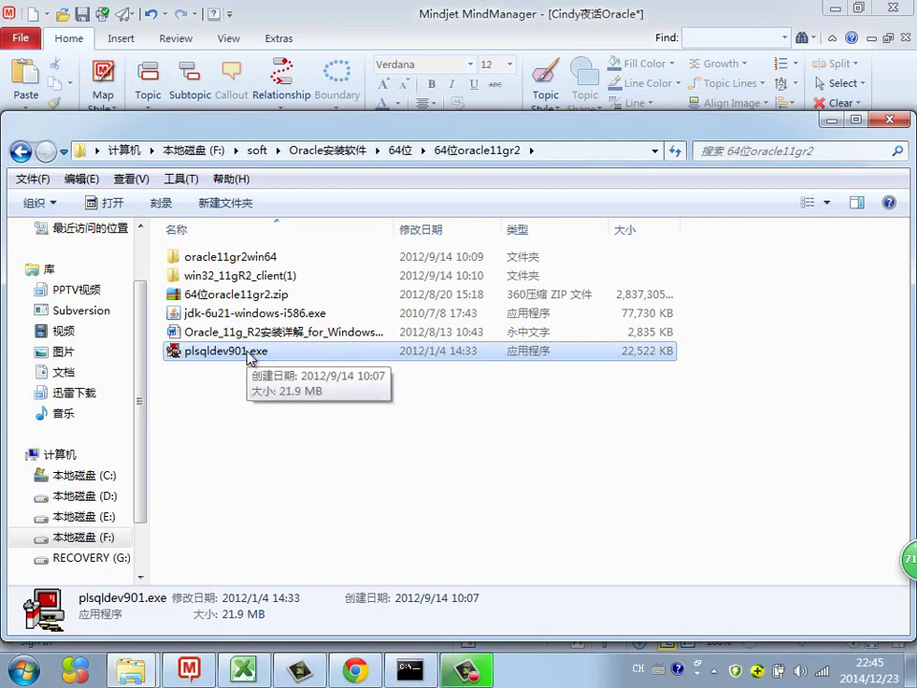
pyautogui.doubleClick(247, 353)
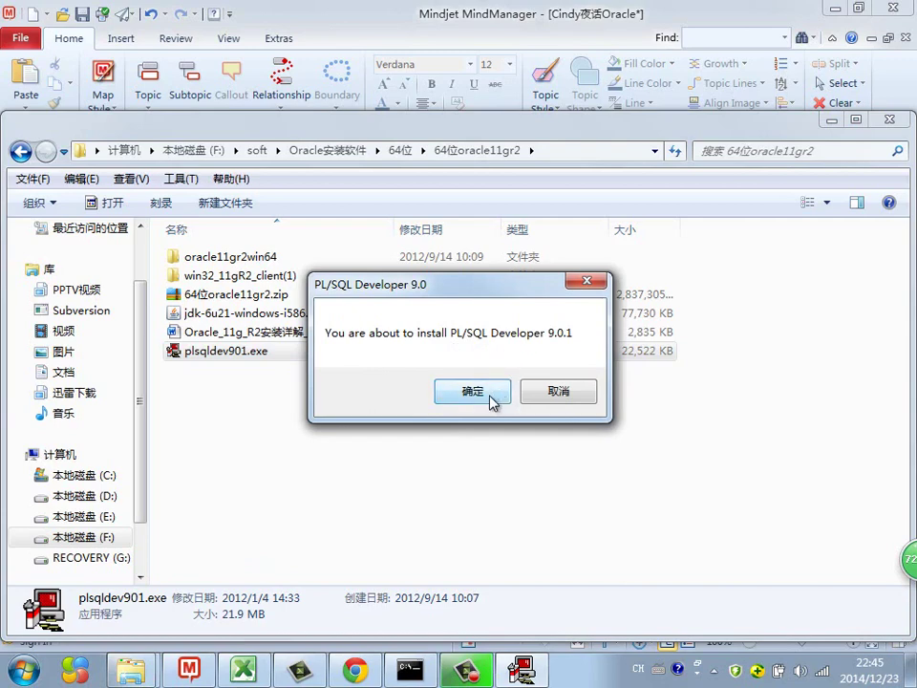
# Confirm the 9.0.1 install, accept the license, and change the destination drive to D.
pyautogui.click(492, 398)
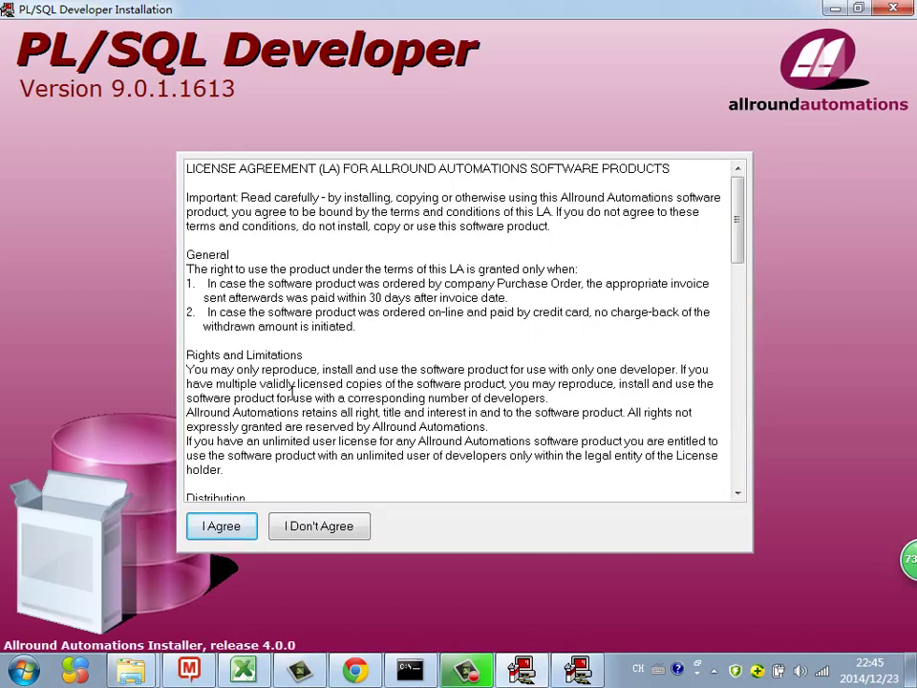
pyautogui.click(220, 526)
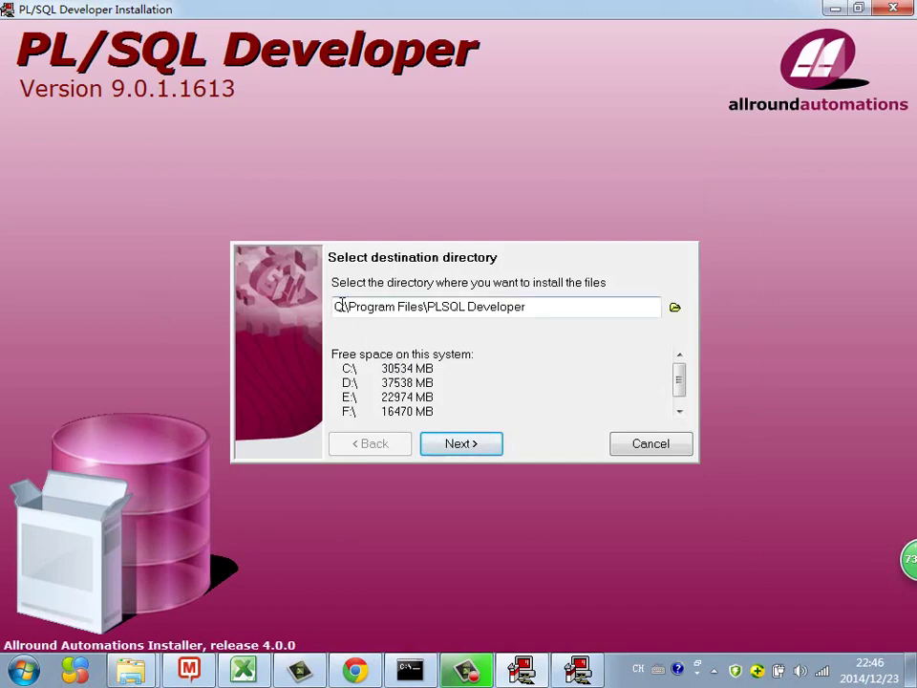
pyautogui.moveTo(333, 306); pyautogui.dragTo(341, 307)
pyautogui.write('D')
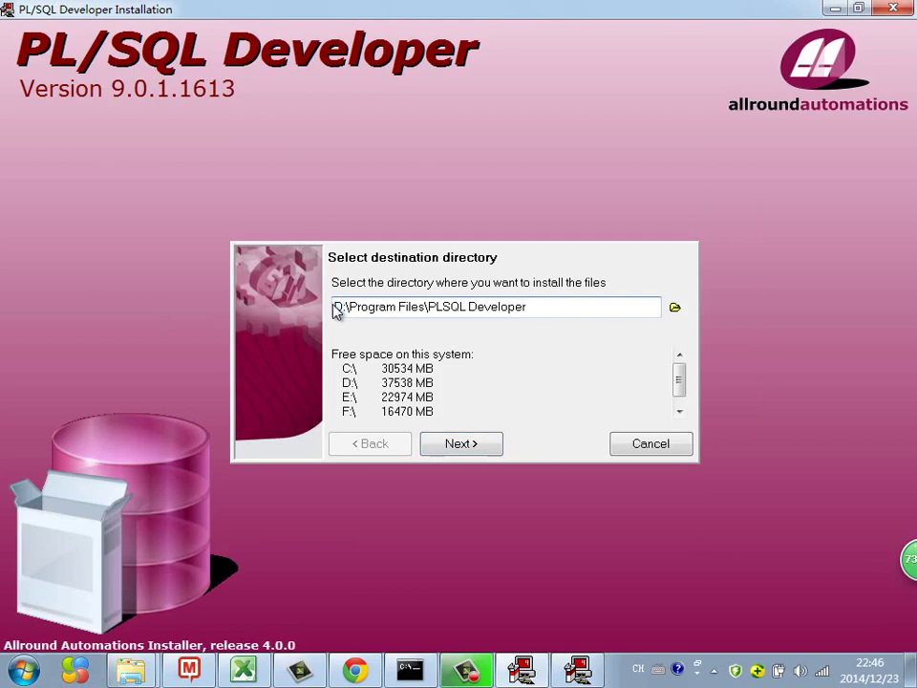
# Accept the destination and shortcut defaults, install the files, and close the finished installer.
pyautogui.click(481, 447)
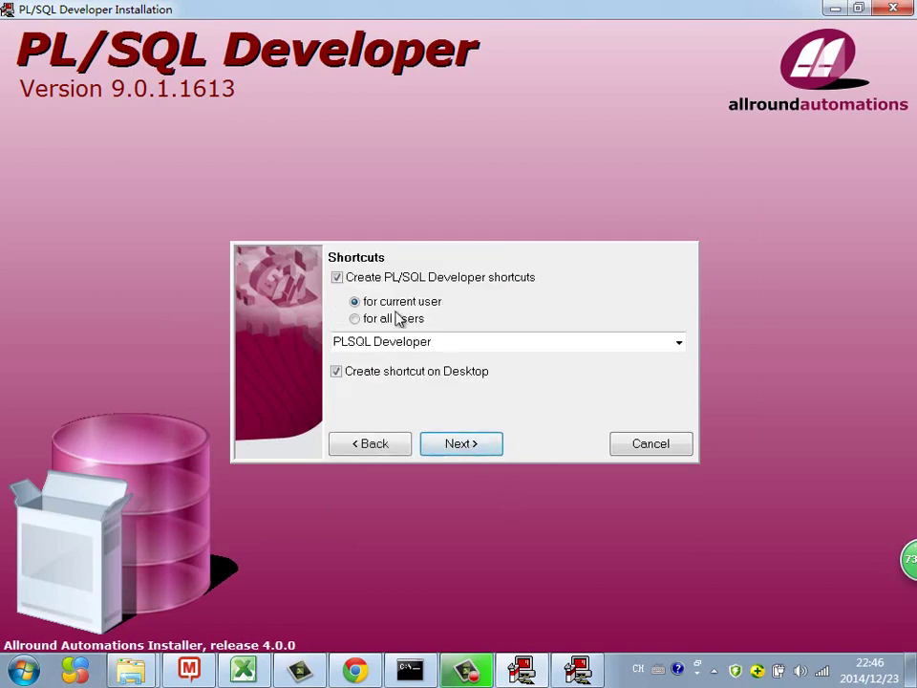
pyautogui.click(462, 447)
pyautogui.click(462, 445)
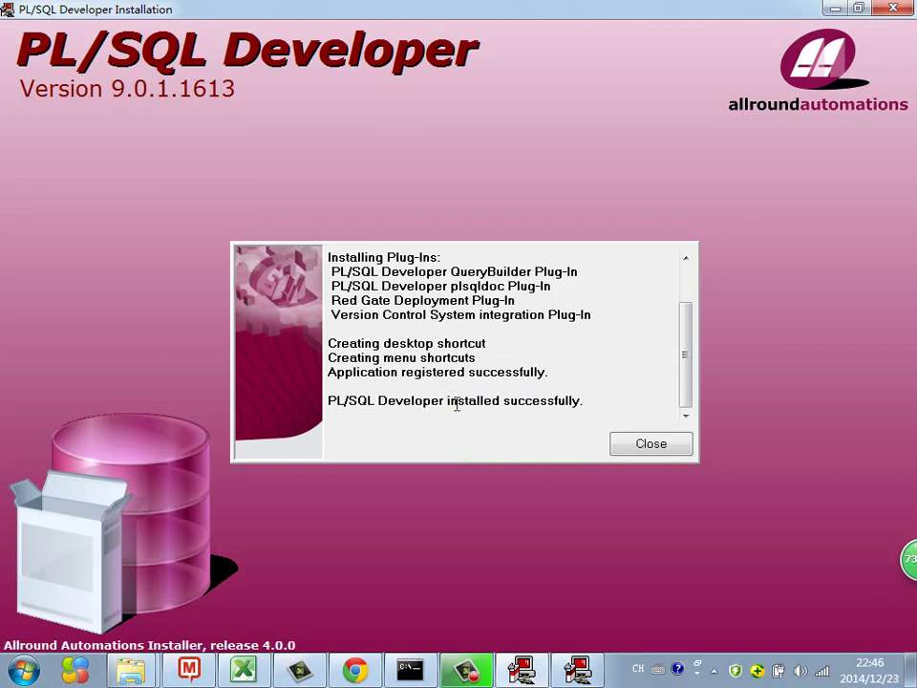
pyautogui.moveTo(450, 401); pyautogui.dragTo(591, 400)
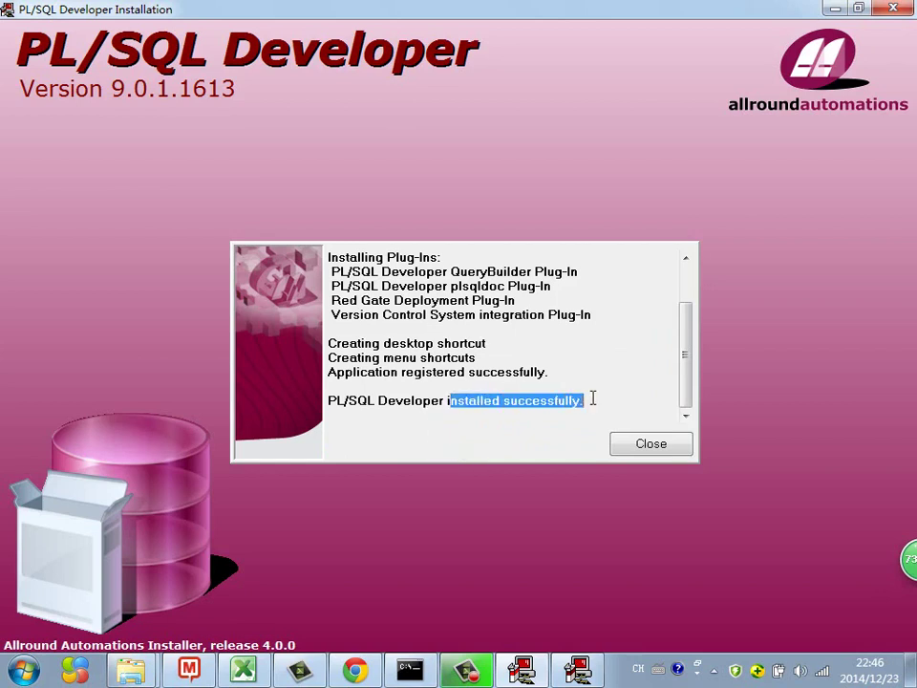
pyautogui.click(650, 443)
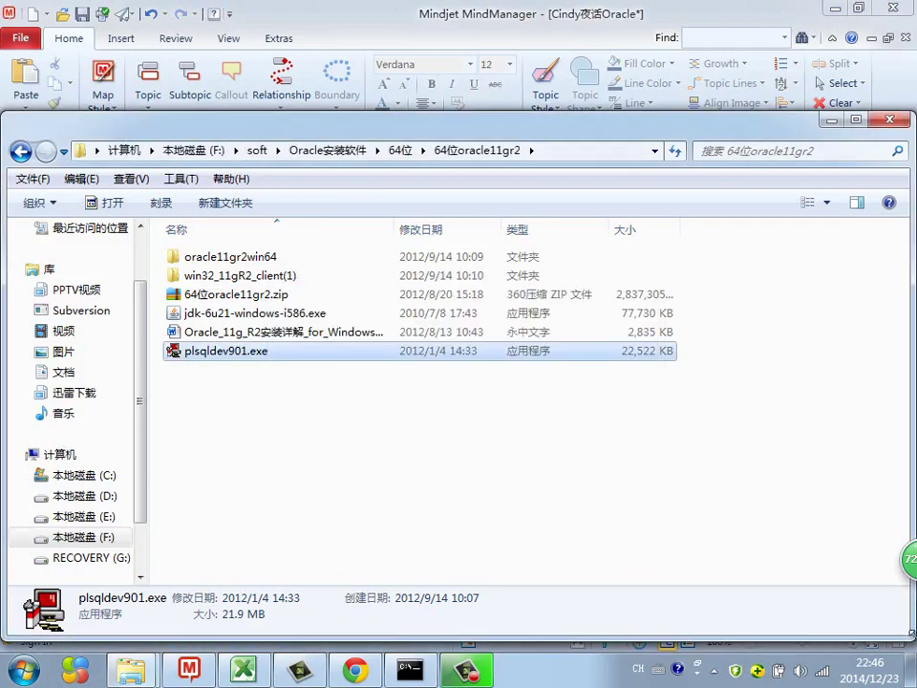
# Launch PL/SQL Developer from its desktop shortcut and bring up the Oracle login dialog.
pyautogui.click(911, 666)
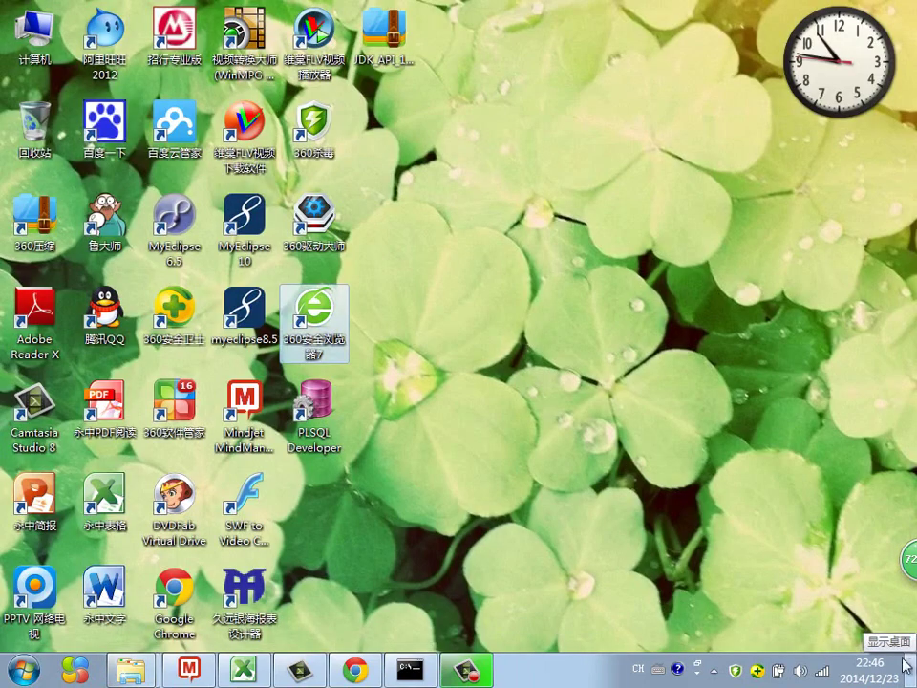
pyautogui.click(316, 396)
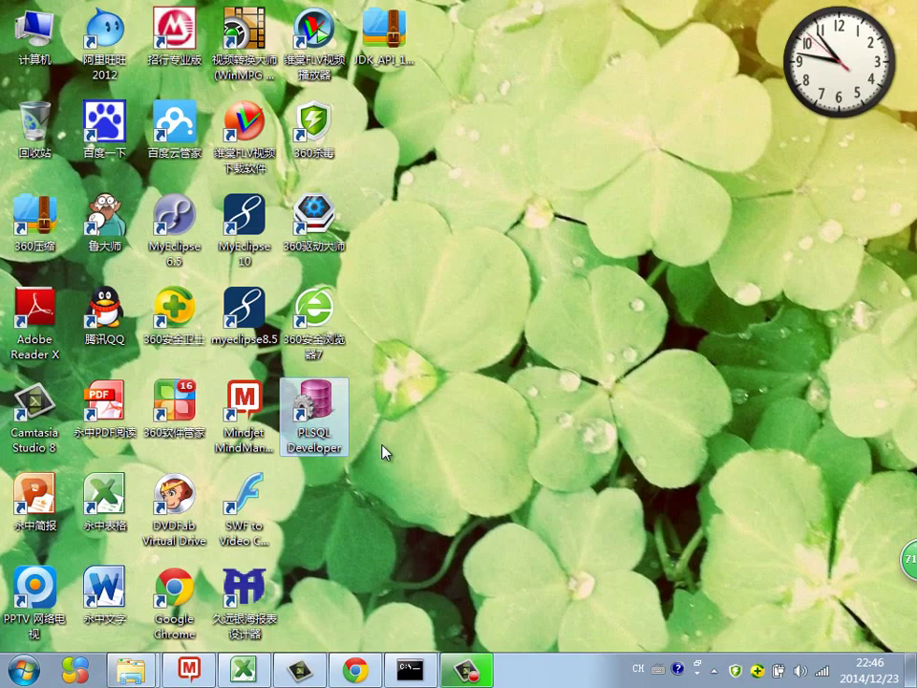
pyautogui.doubleClick(320, 437)
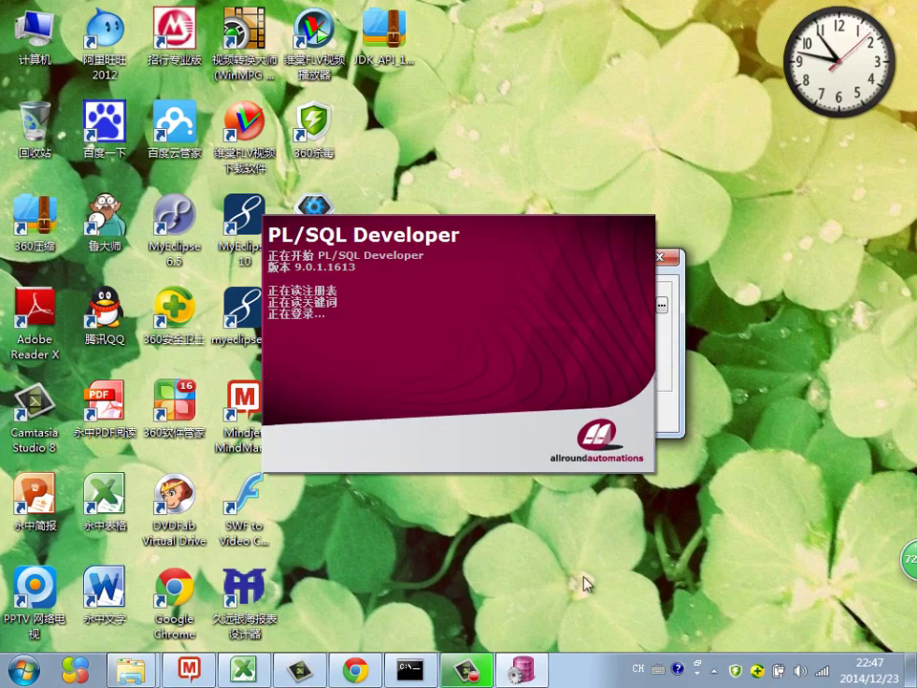
pyautogui.click(661, 361)
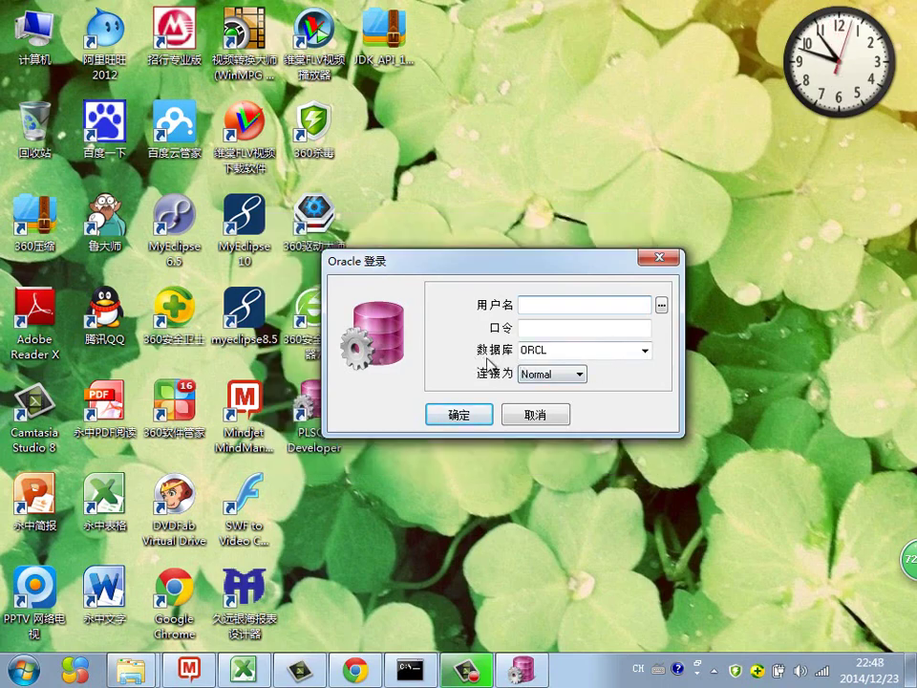
pyautogui.click(646, 351)
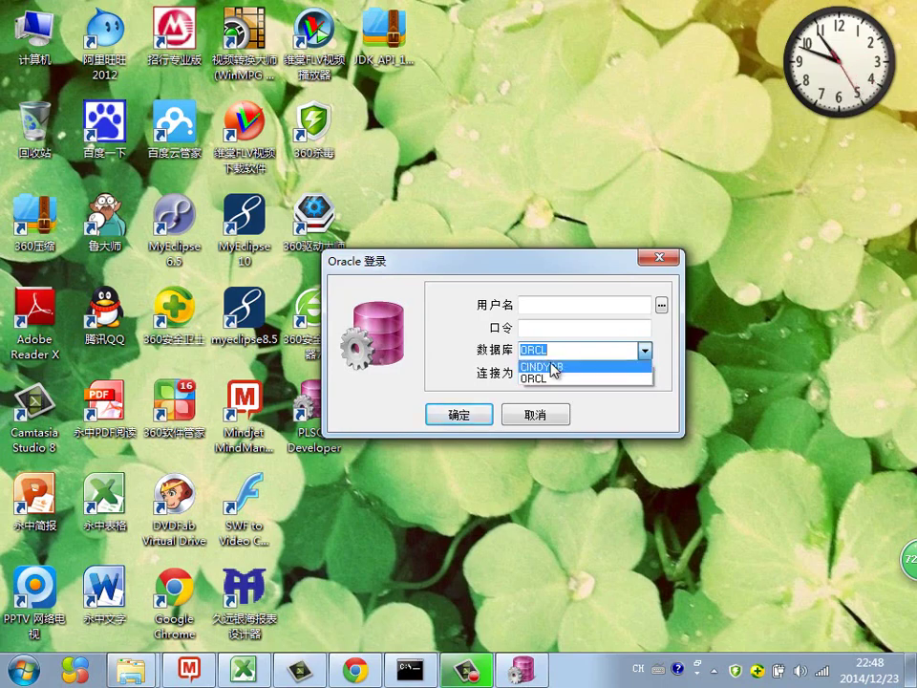
pyautogui.click(553, 367)
pyautogui.click(642, 352)
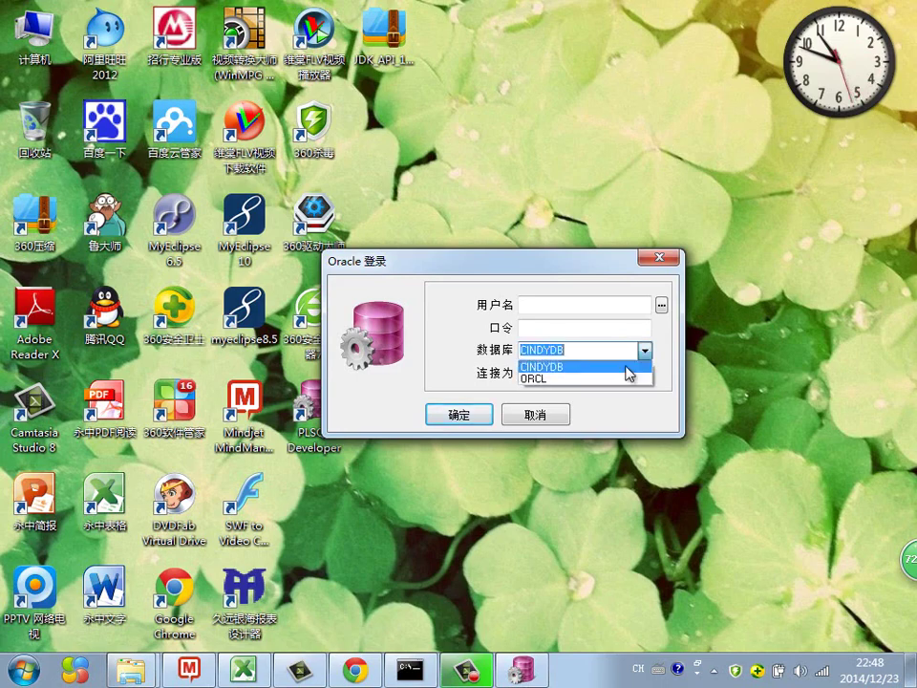
pyautogui.click(616, 381)
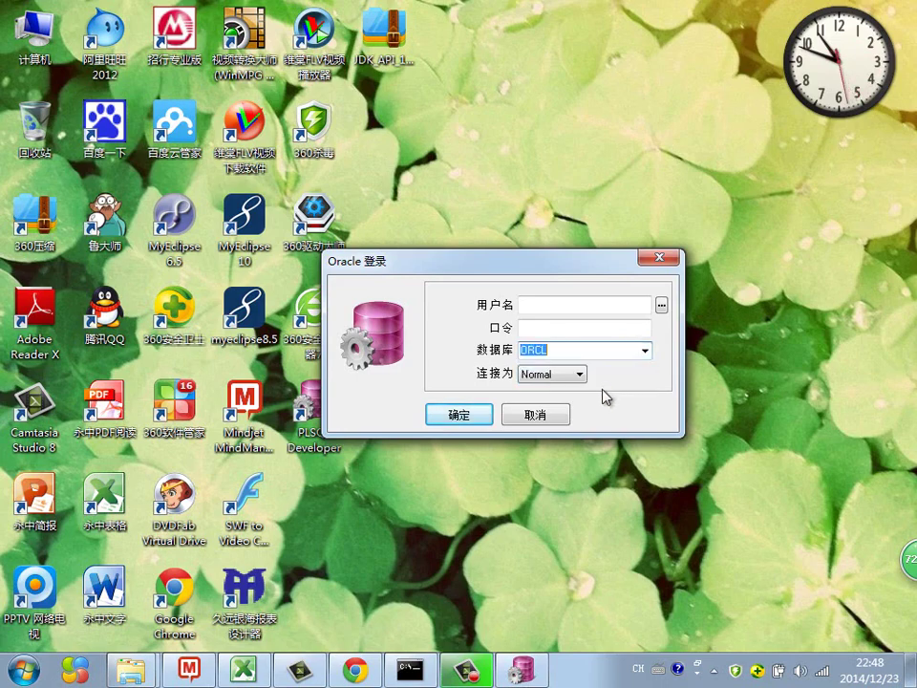
# Log in to ORCL as Normal with the sample schema username and its password.
pyautogui.click(590, 305)
pyautogui.write('sco')
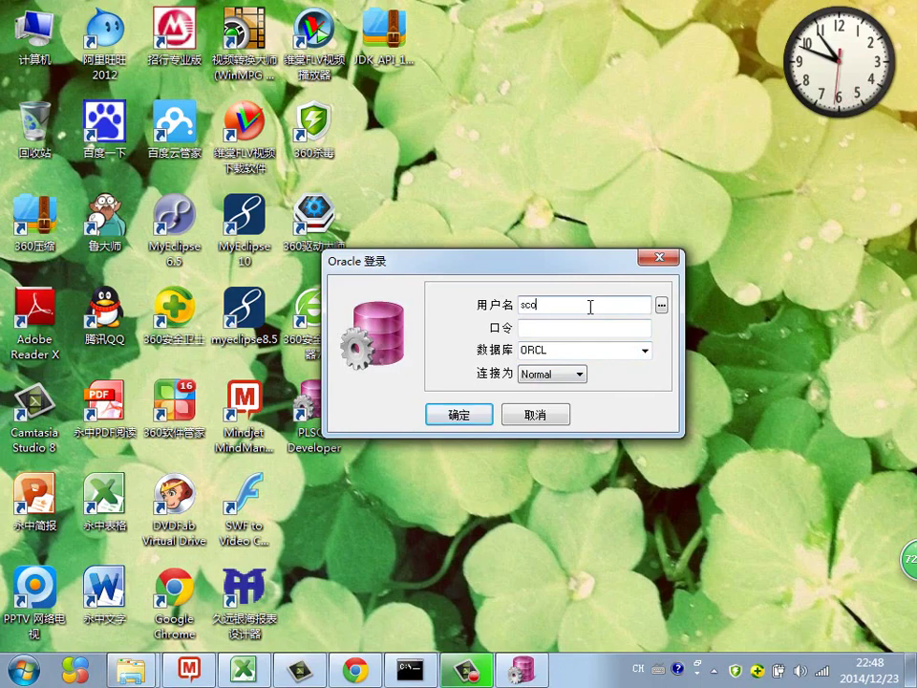
pyautogui.write('tt')
pyautogui.press('Tab')
pyautogui.write('tiger')
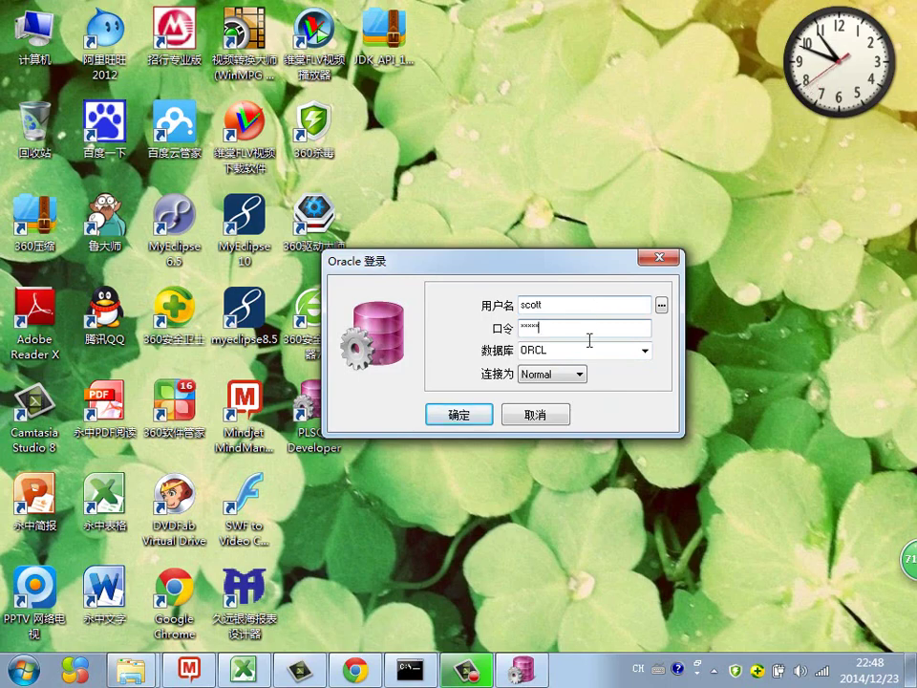
pyautogui.click(580, 374)
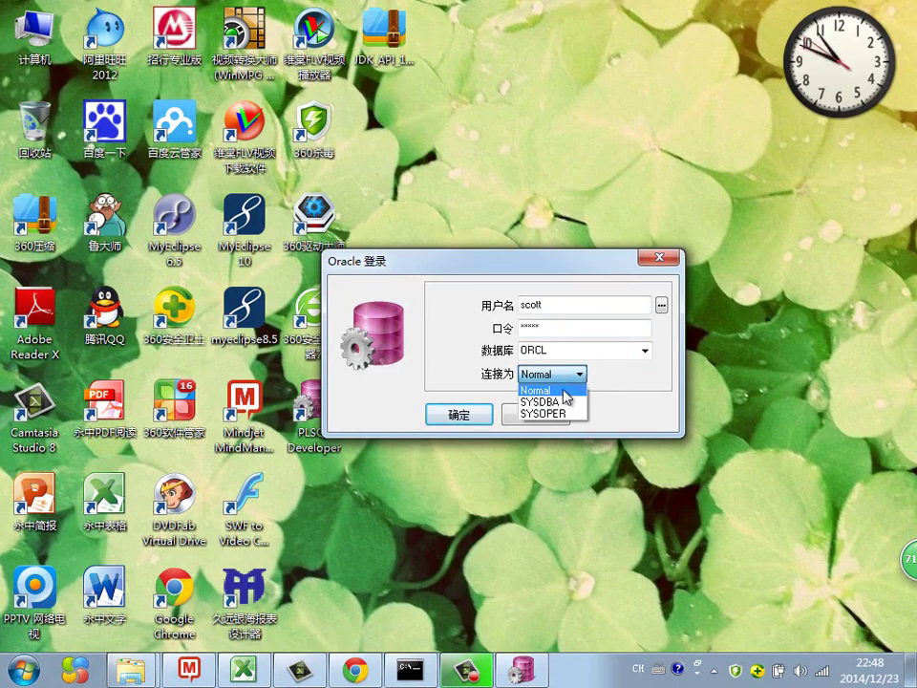
pyautogui.click(564, 391)
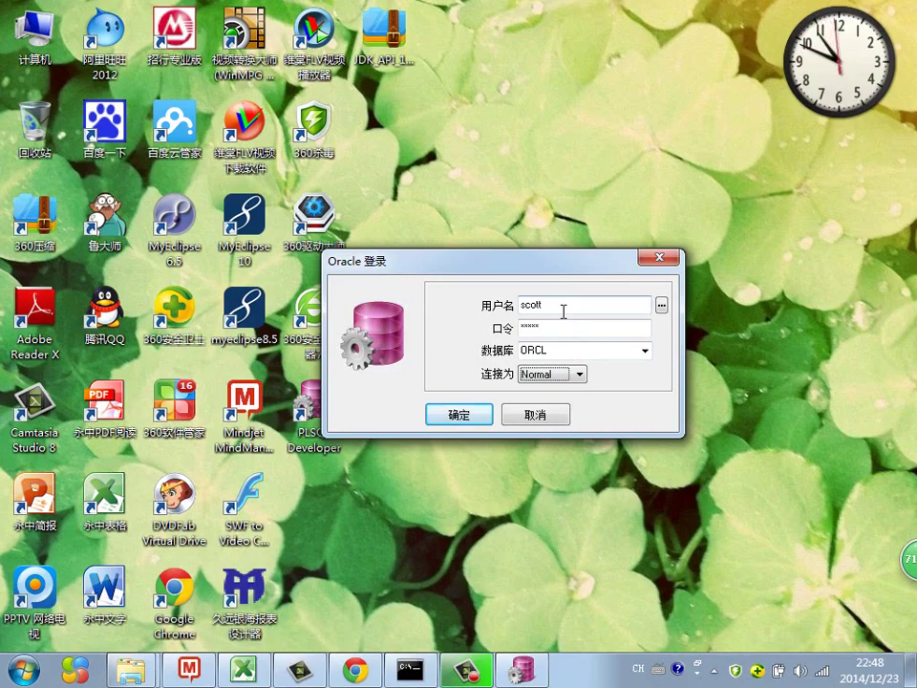
pyautogui.click(459, 420)
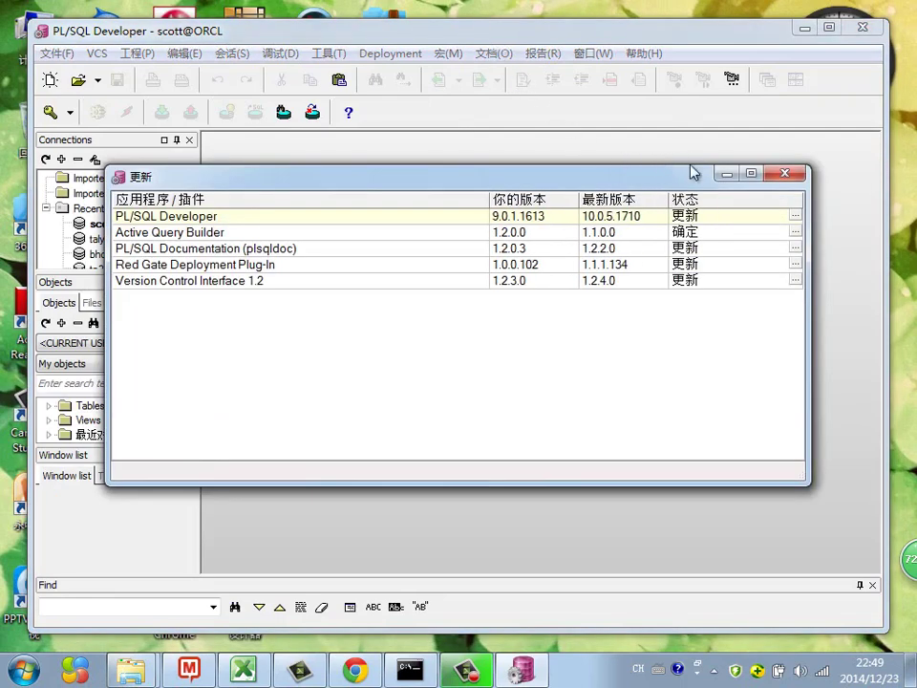
# Close the update list and maximize the PL/SQL Developer main window.
pyautogui.click(784, 177)
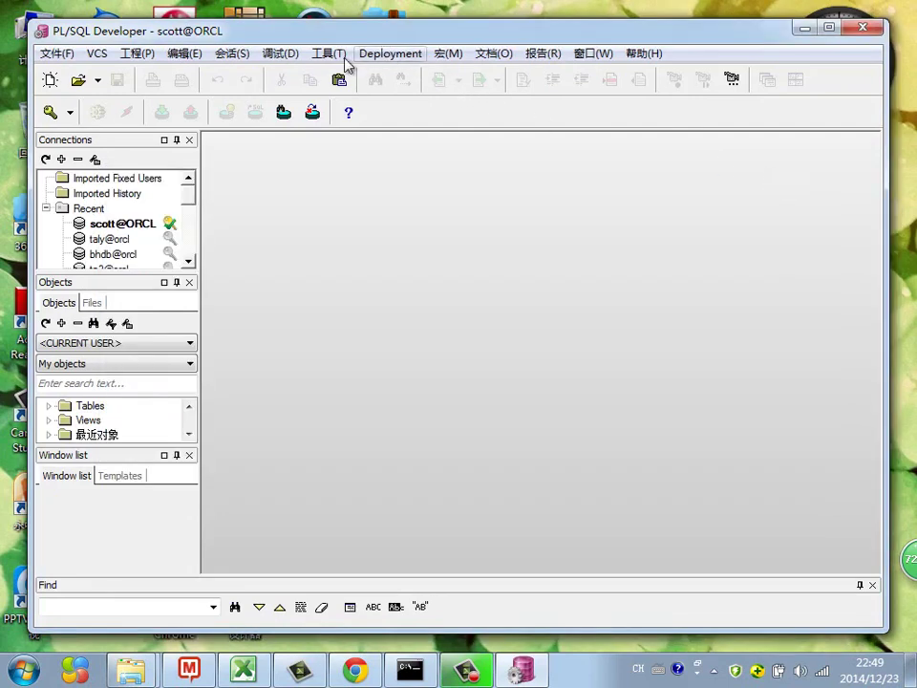
pyautogui.click(331, 55)
pyautogui.click(335, 36)
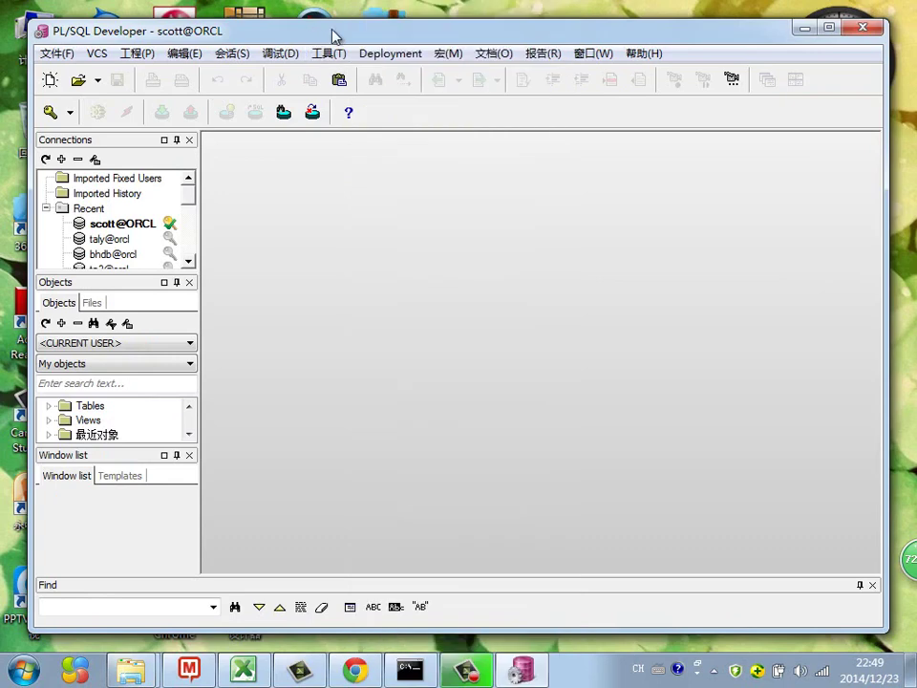
pyautogui.doubleClick(345, 36)
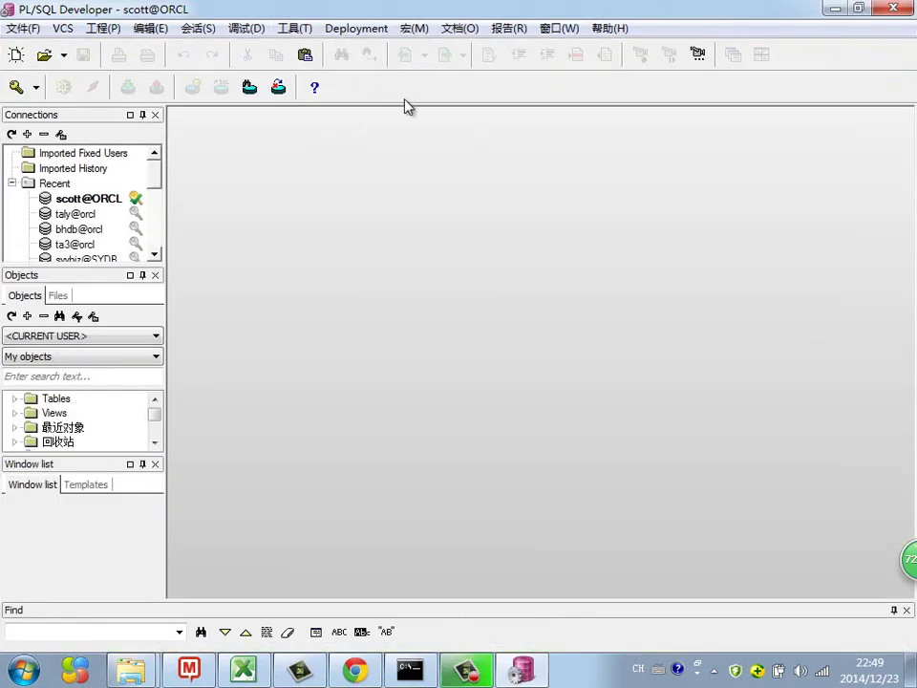
# Collapse the Recent connections list and expand the Objects browser to show all folders.
pyautogui.click(29, 119)
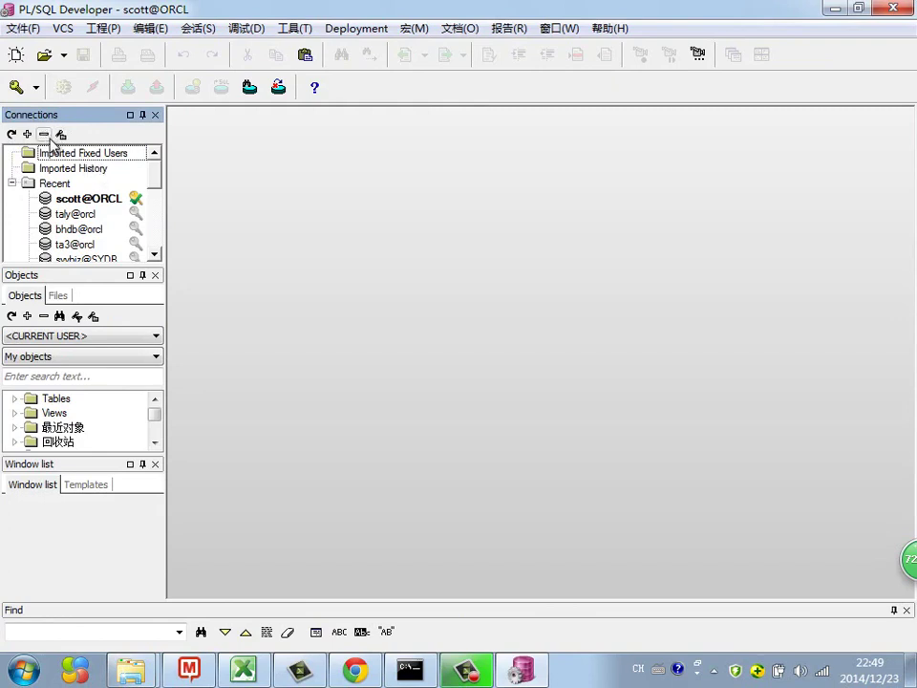
pyautogui.click(11, 183)
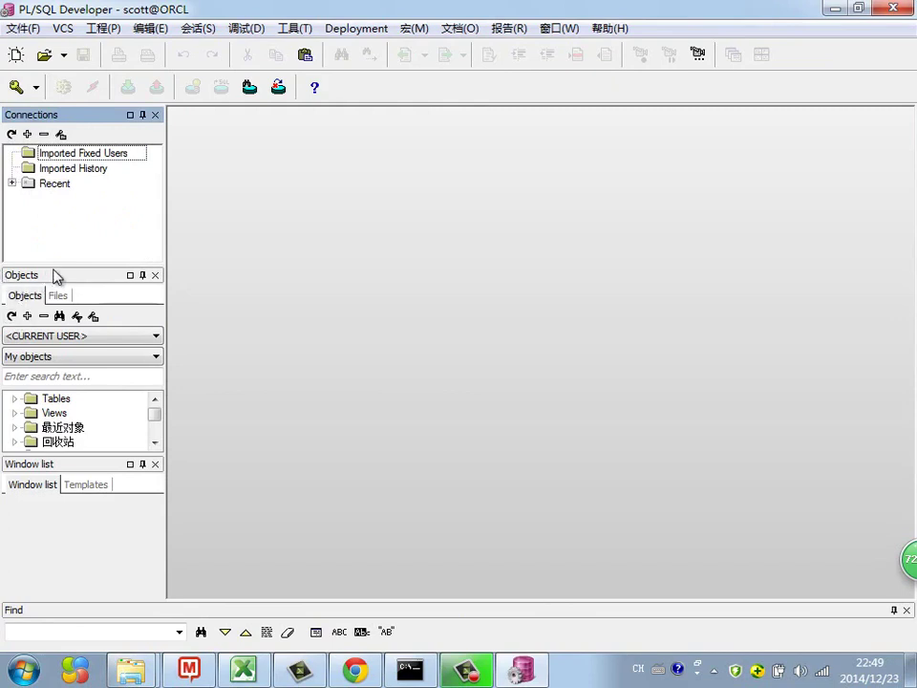
pyautogui.click(130, 276)
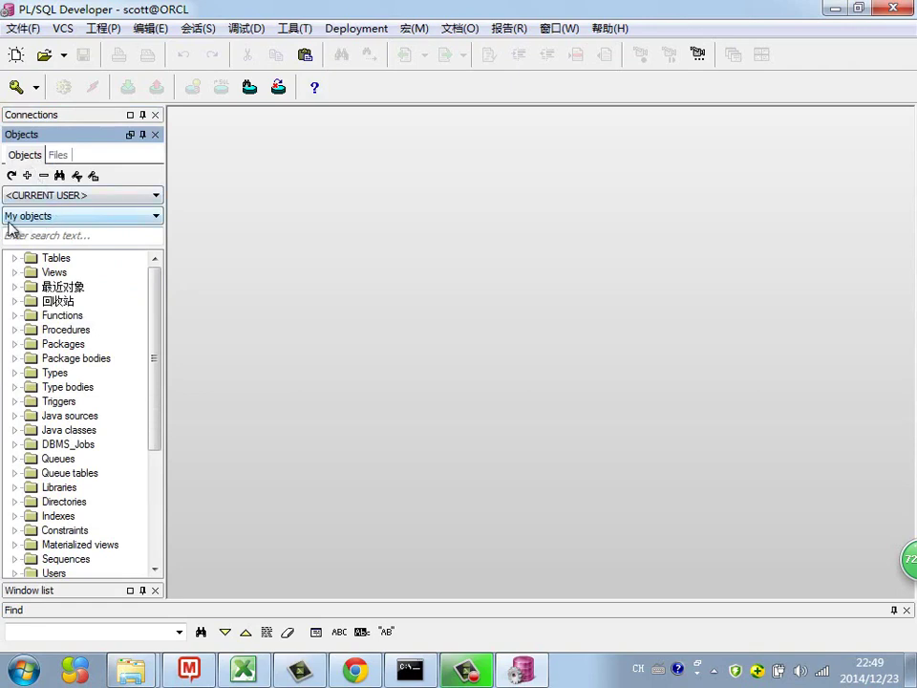
# Keep the My objects filter and browse through the object folders.
pyautogui.click(58, 219)
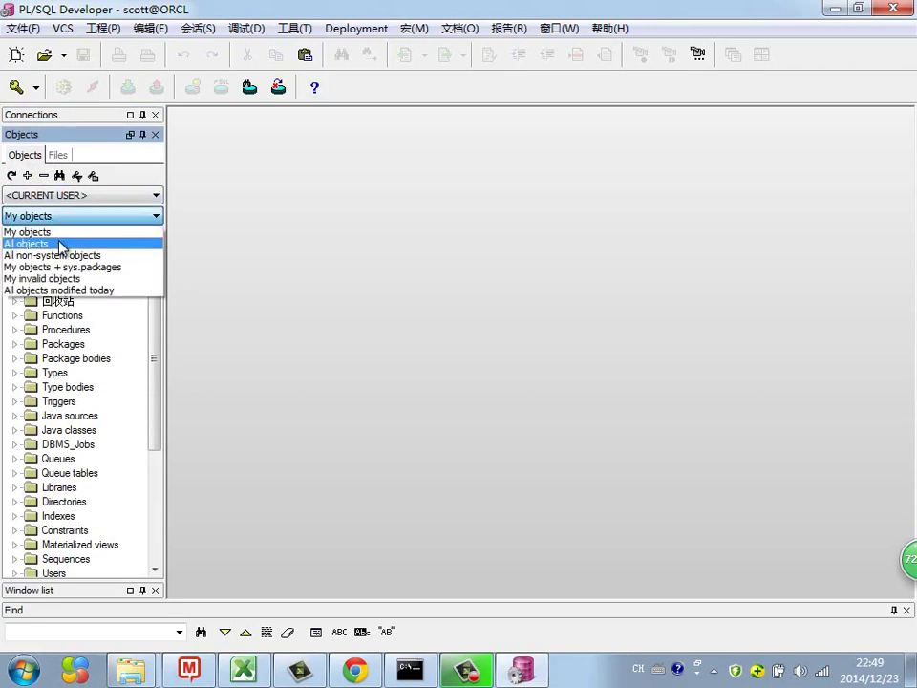
pyautogui.click(104, 219)
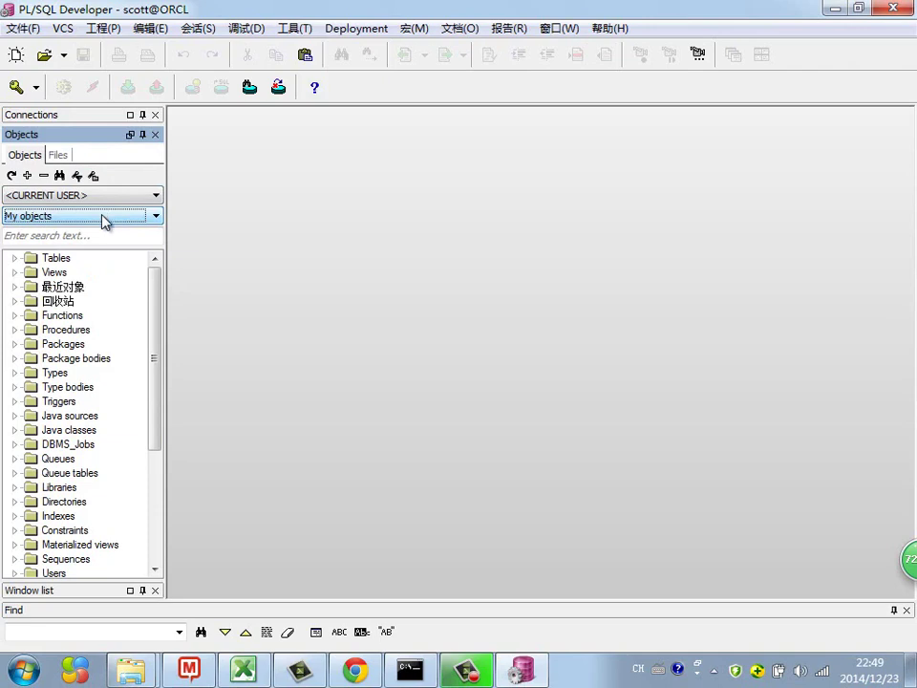
pyautogui.moveTo(151, 292); pyautogui.dragTo(153, 368)
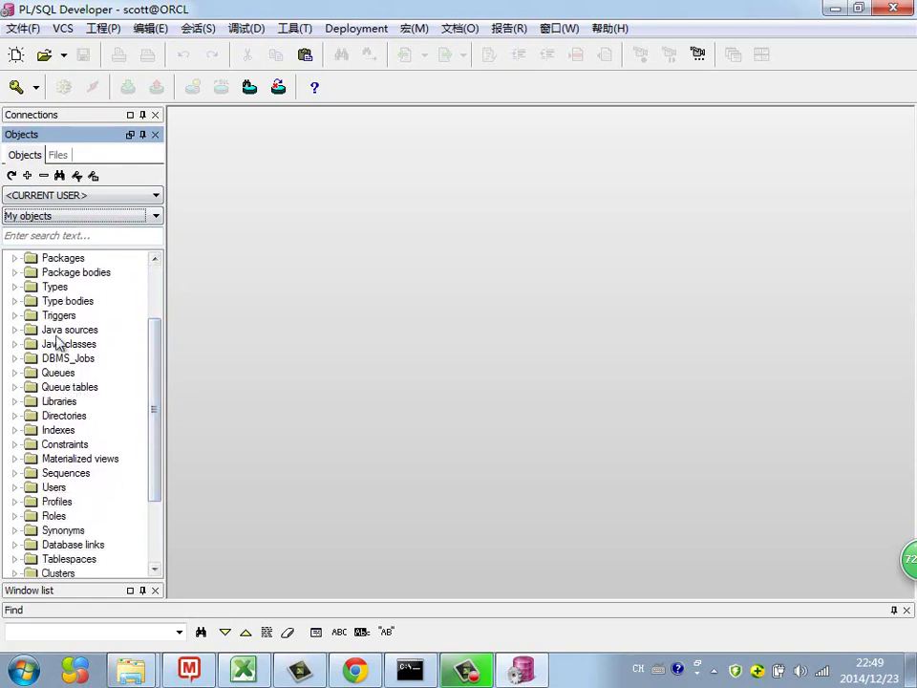
pyautogui.click(145, 343)
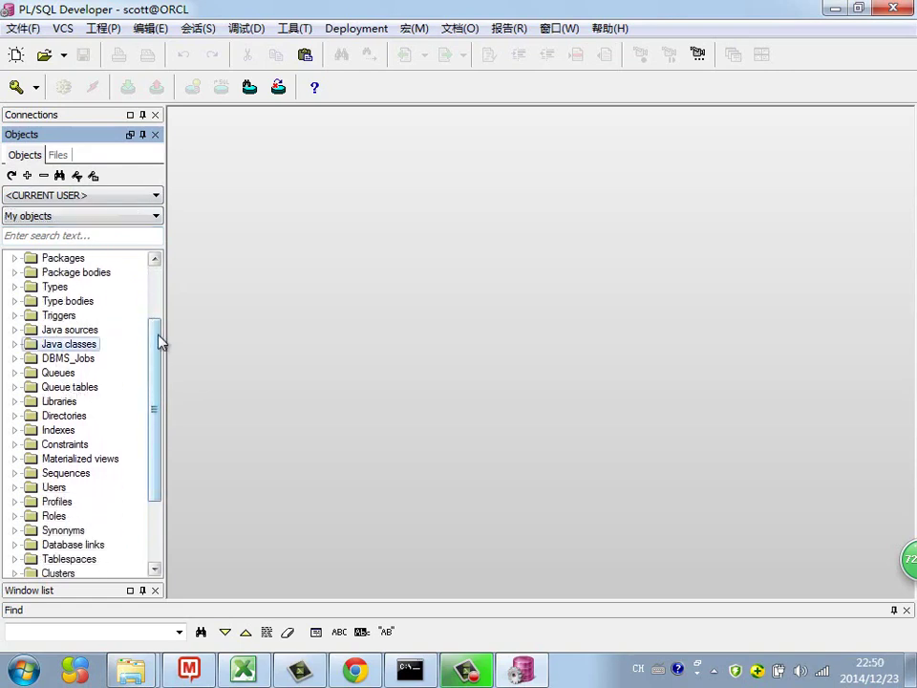
pyautogui.moveTo(159, 342); pyautogui.dragTo(162, 297)
pyautogui.click(56, 374)
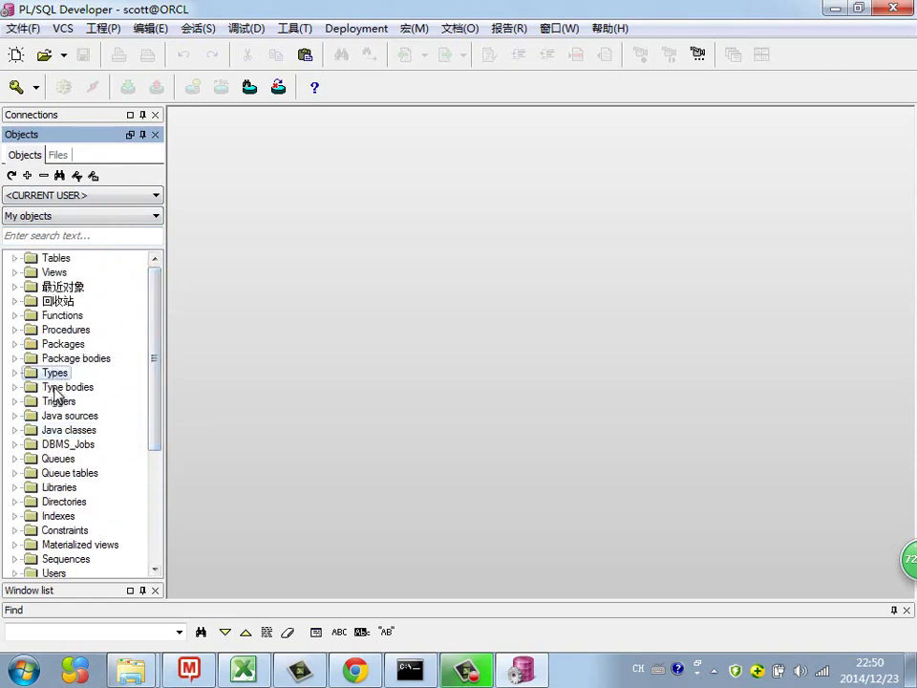
pyautogui.press('Down')
pyautogui.press('Down')
pyautogui.press('Down')
pyautogui.press('Down')
pyautogui.press('Down')
pyautogui.press('Down')
pyautogui.press('Down')
pyautogui.press('Down')
pyautogui.press('Down')
pyautogui.press('Down')
pyautogui.press('Down')
pyautogui.press('Down')
pyautogui.press('Down')
pyautogui.press('Down')
pyautogui.press('Down')
pyautogui.press('Down')
pyautogui.press('Down')
pyautogui.press('Down')
pyautogui.press('Down')
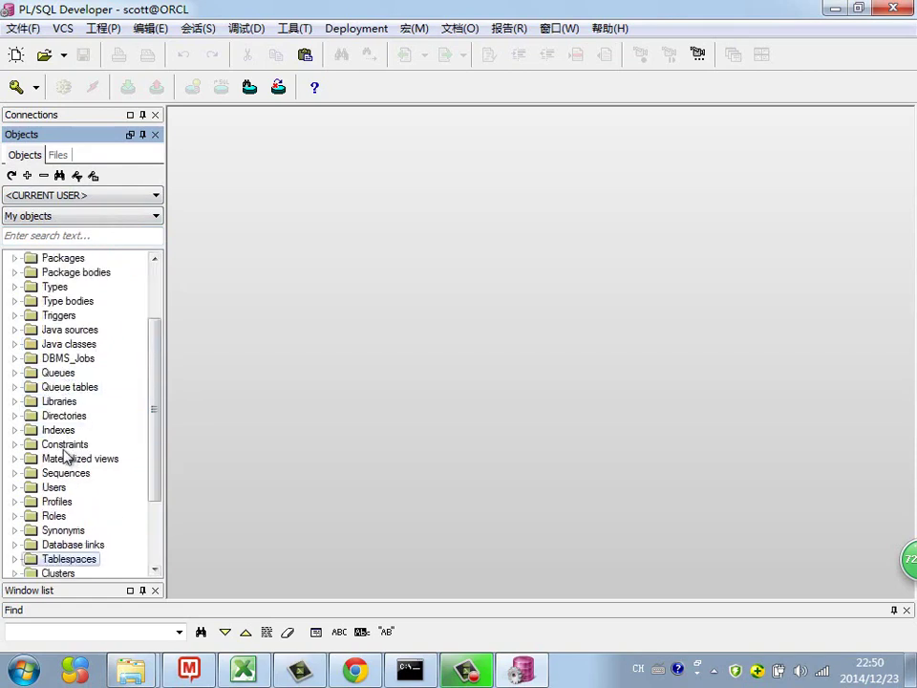
pyautogui.press('Home')
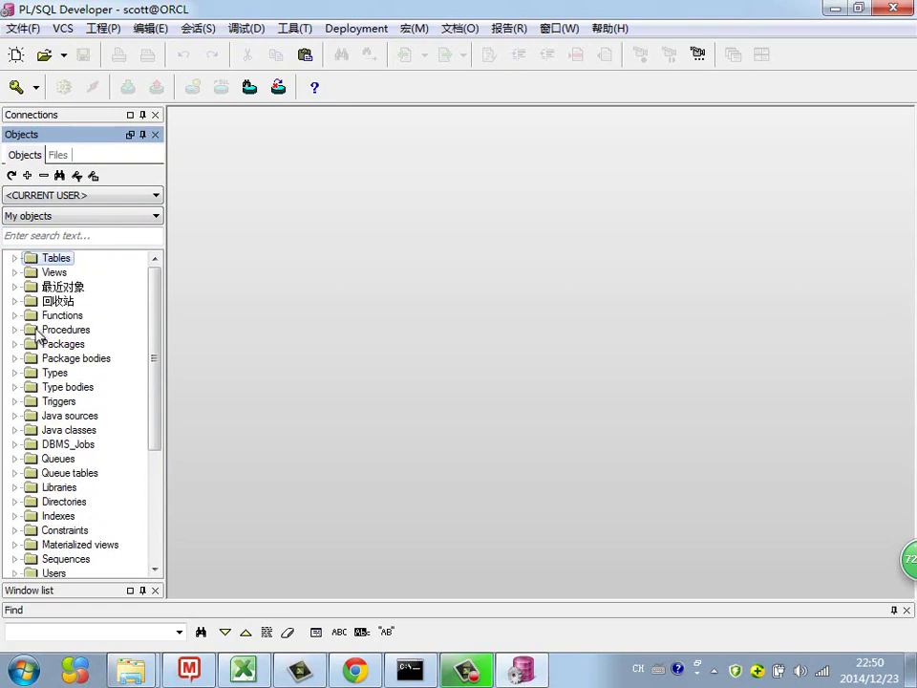
# Expand the Tables folder and select the EMP and DEPT tables.
pyautogui.click(15, 257)
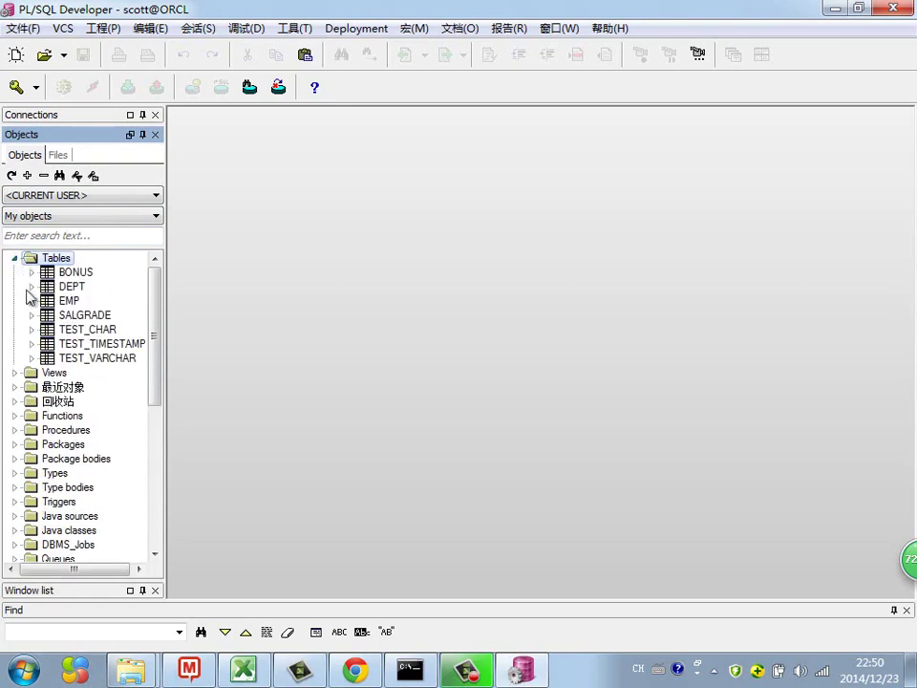
pyautogui.click(76, 301)
pyautogui.click(63, 288)
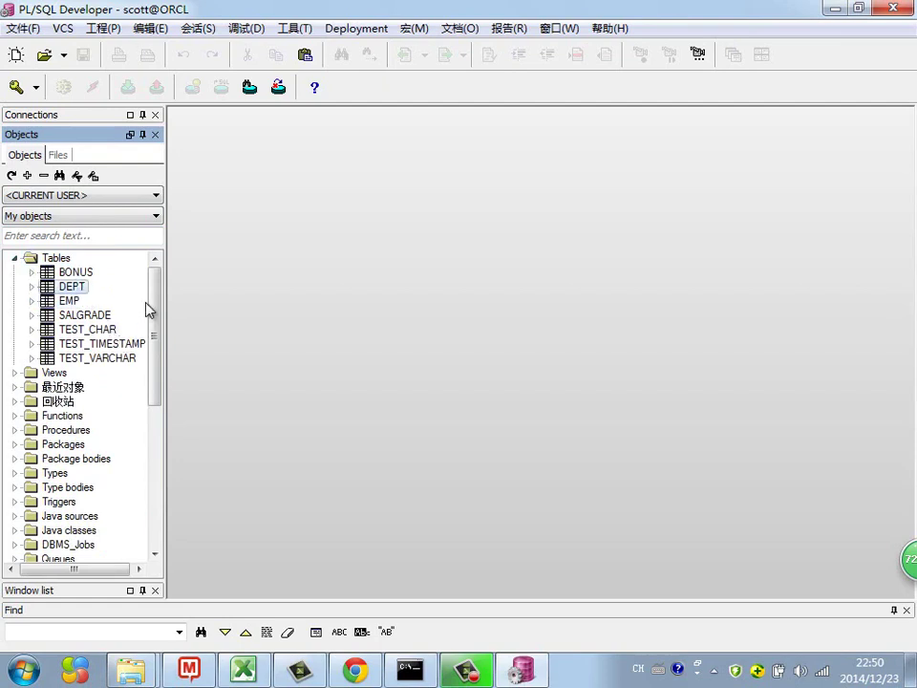
# Create a new SQL window from the File > New menu.
pyautogui.click(23, 28)
pyautogui.moveTo(23, 52)
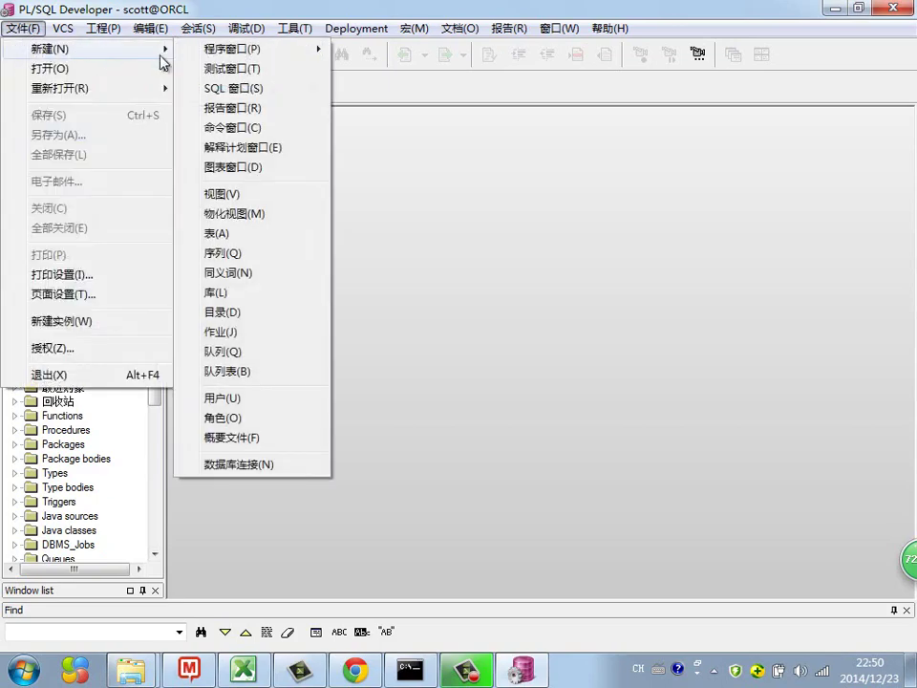
pyautogui.click(232, 89)
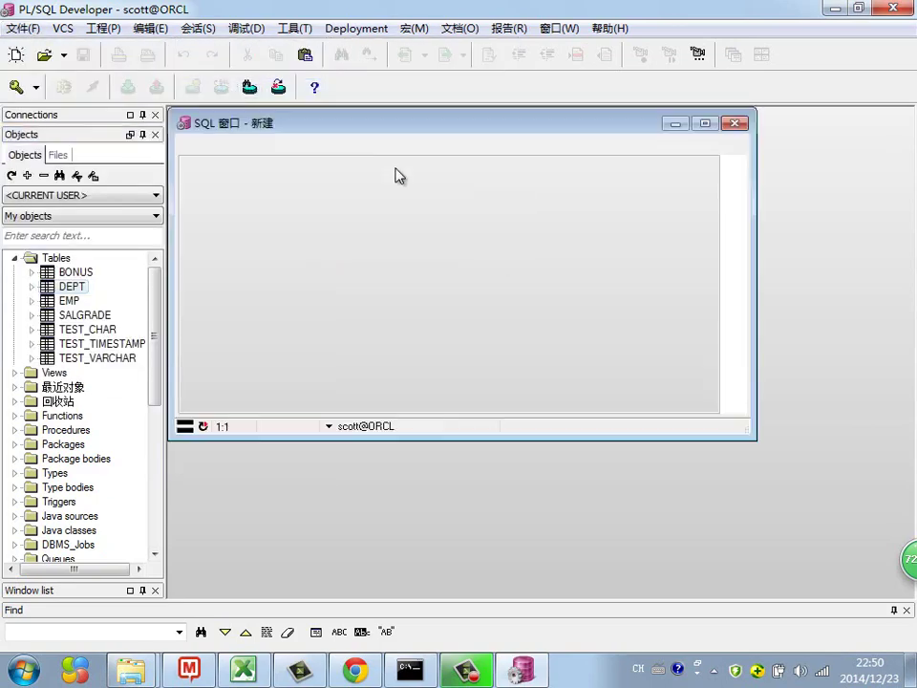
# Run select * from emp, dismiss the statistics error, and maximize the results window.
pyautogui.write('select * from emp;')
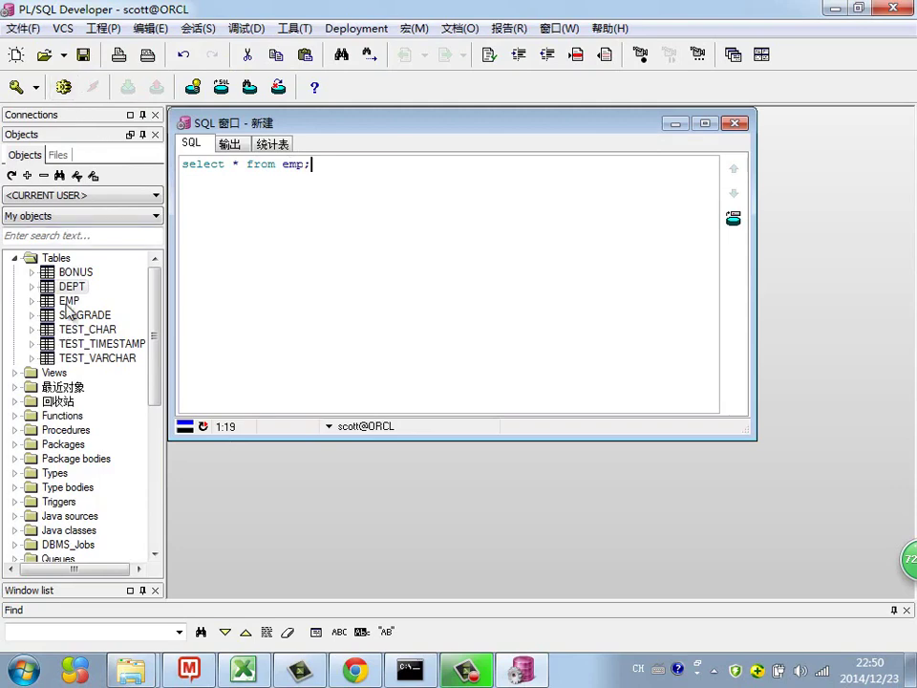
pyautogui.click(64, 87)
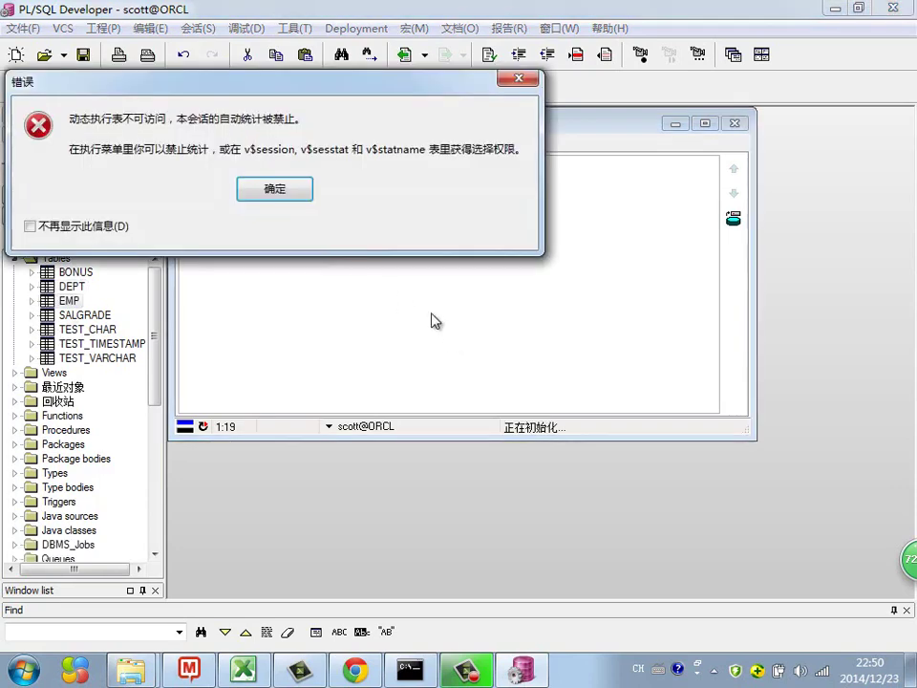
pyautogui.click(296, 189)
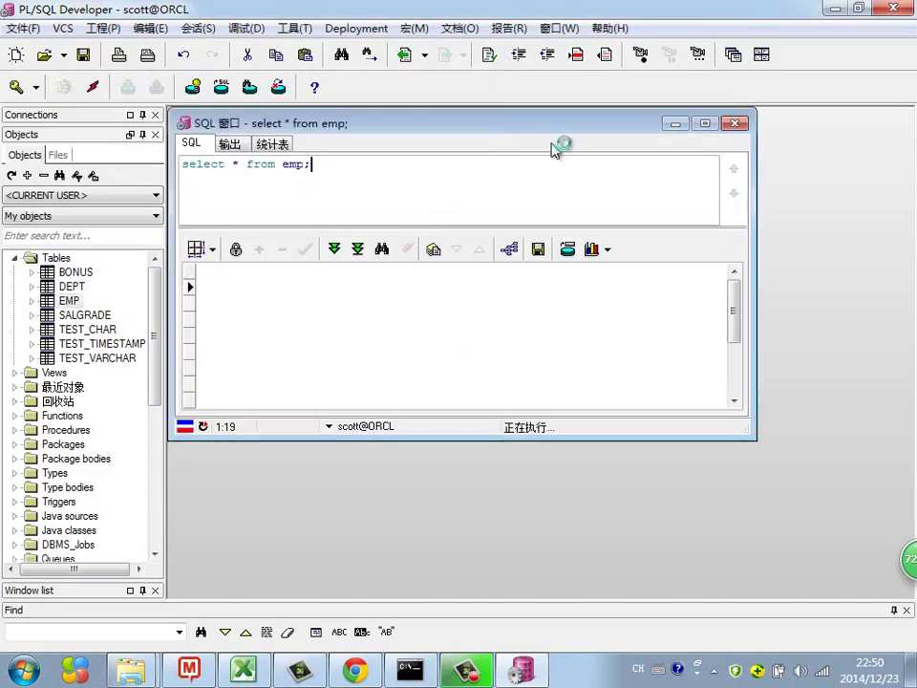
pyautogui.doubleClick(638, 123)
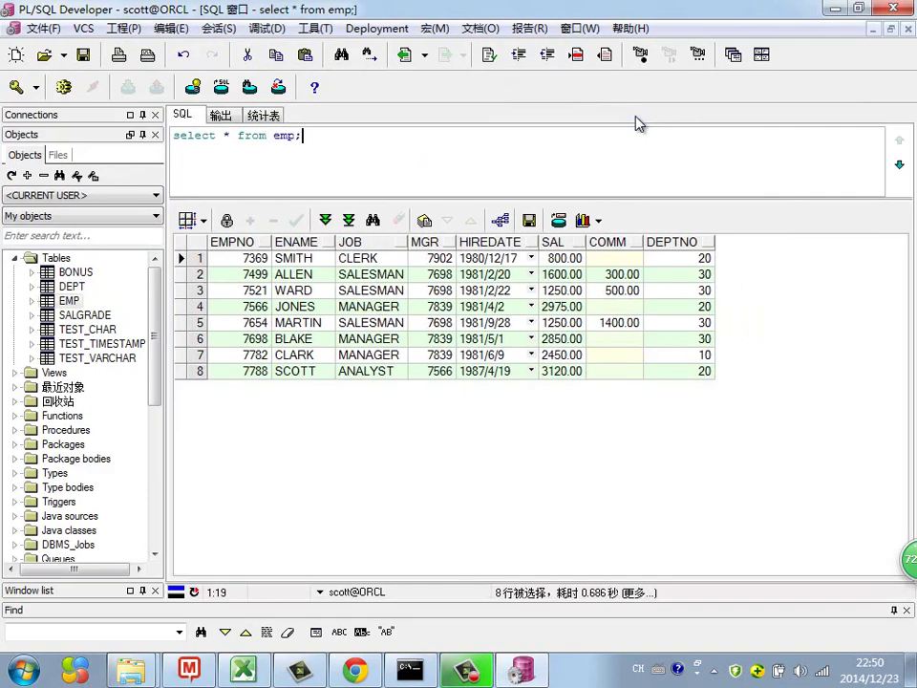